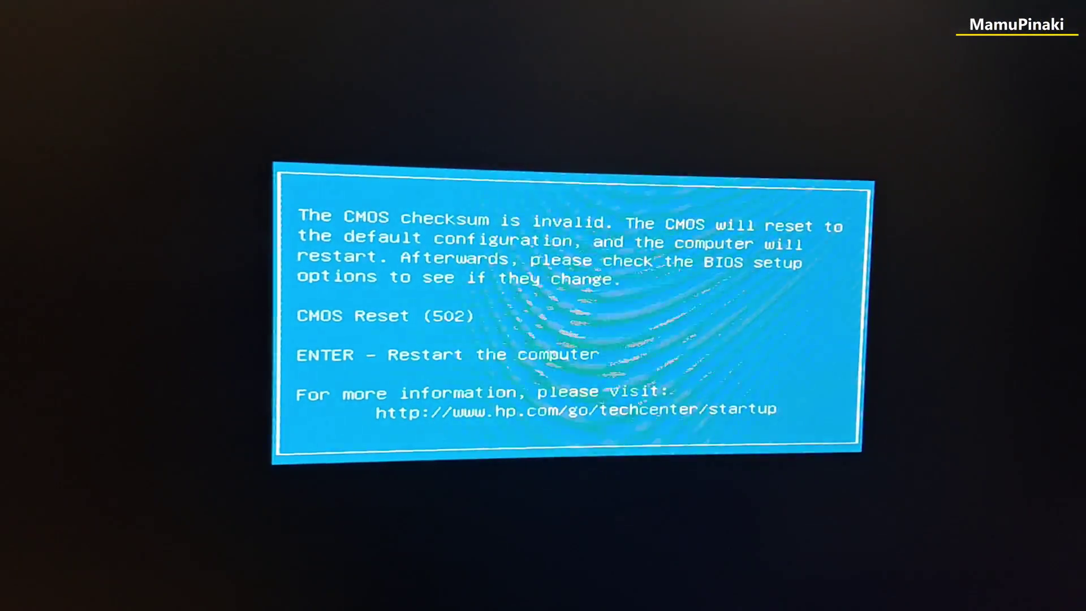
# Restart the PC from the CMOS error screen and enter the BIOS Setup Main page.
pyautogui.press('Return')
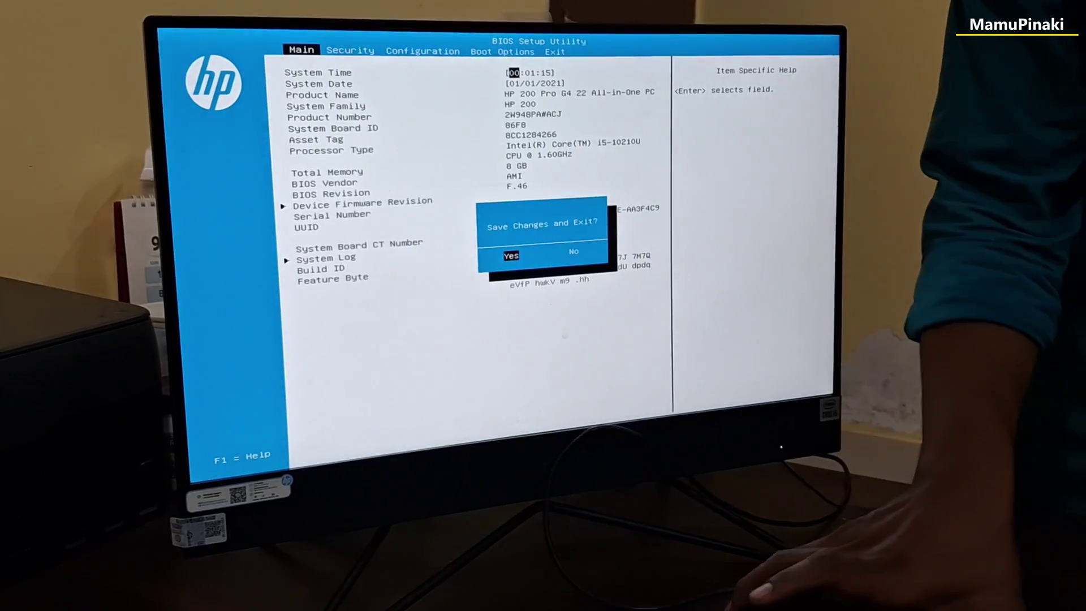
# Cancel the save-and-exit prompt and adjust the system time minutes so the clock reads 04:11.
pyautogui.press('Escape')
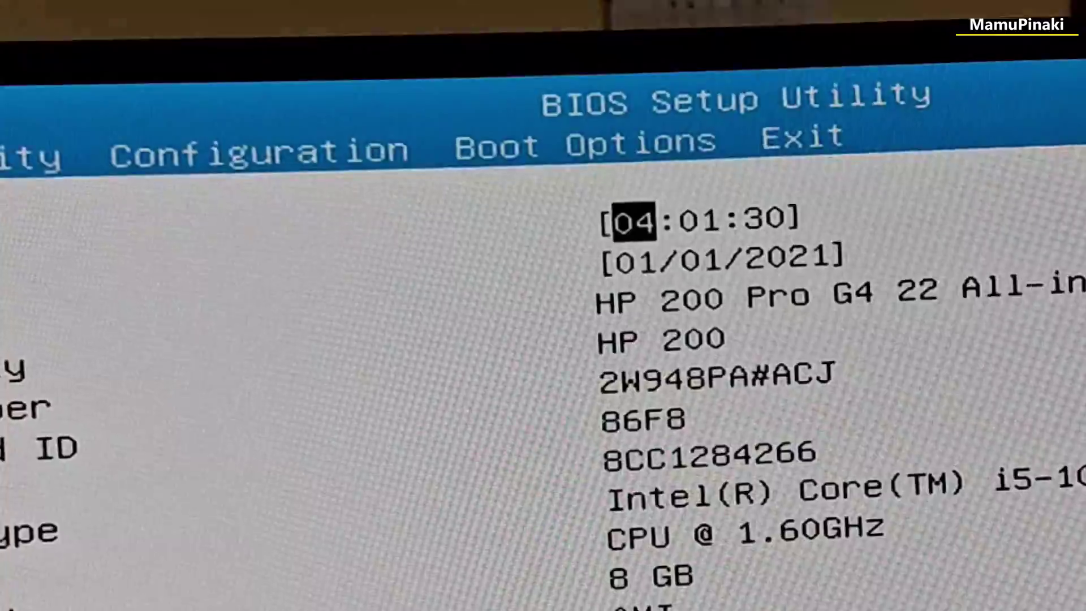
pyautogui.press('Tab')
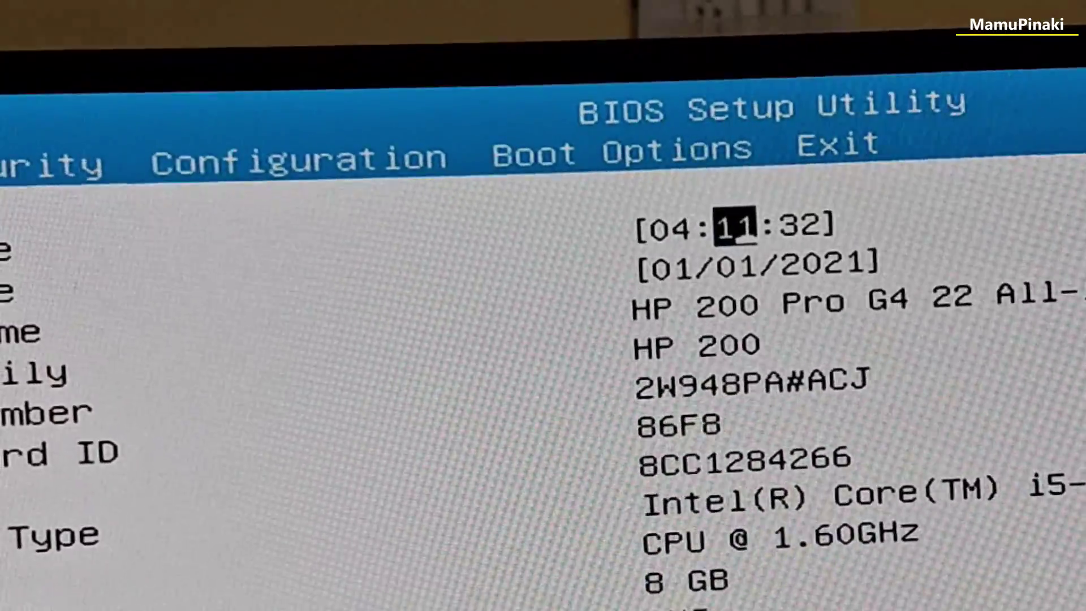